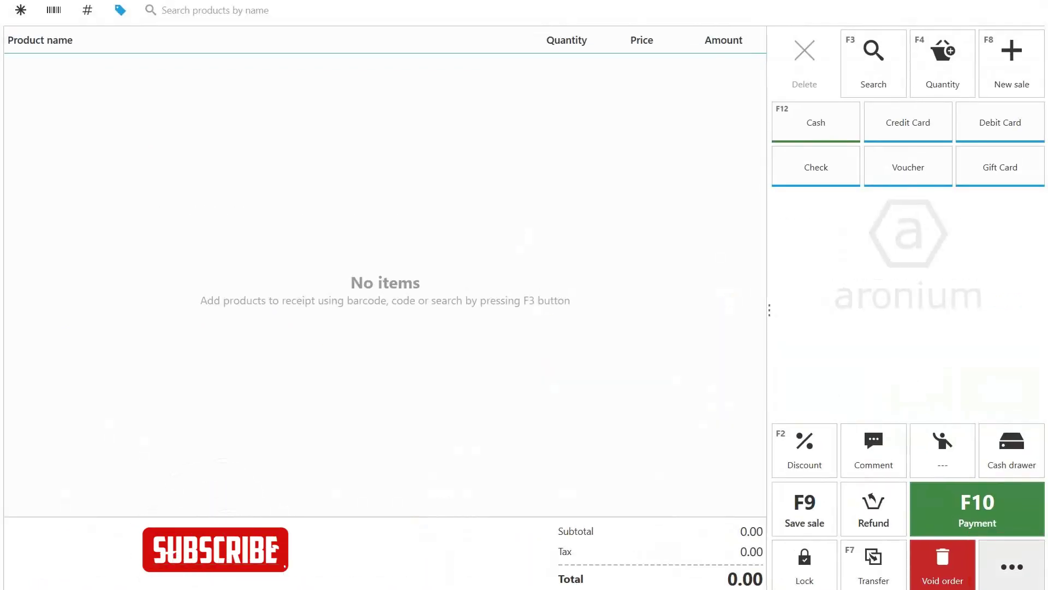
# Step: Go to Management and open the My company data page
pyautogui.click(1010, 564)
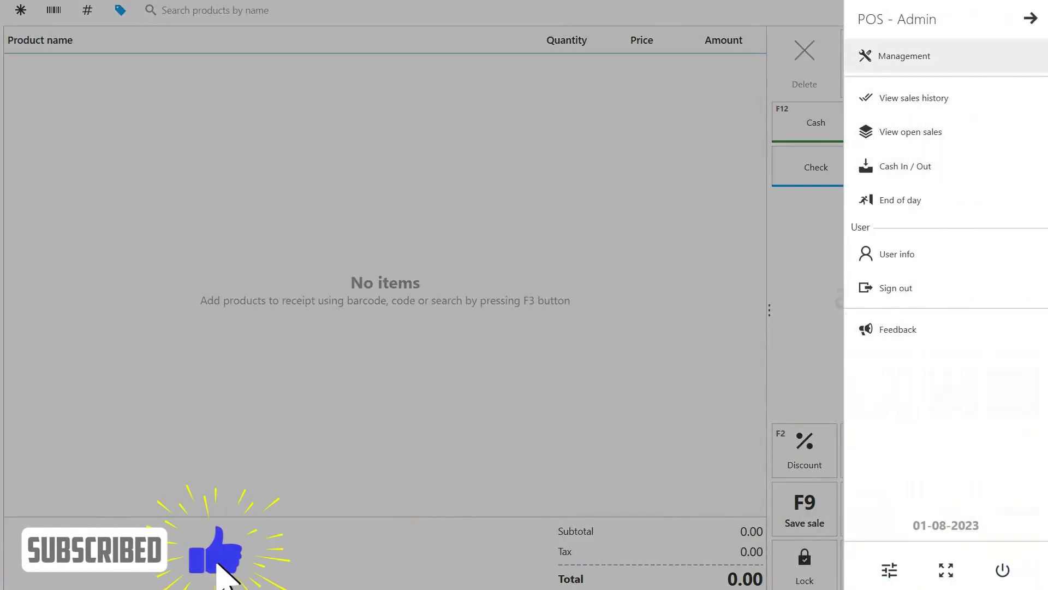
pyautogui.click(904, 56)
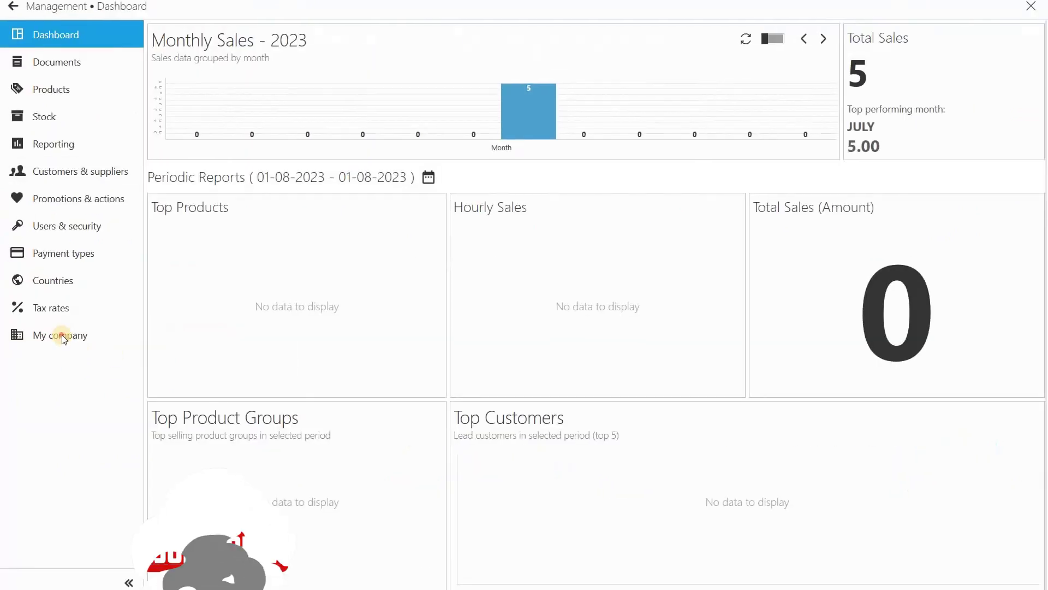
pyautogui.click(61, 335)
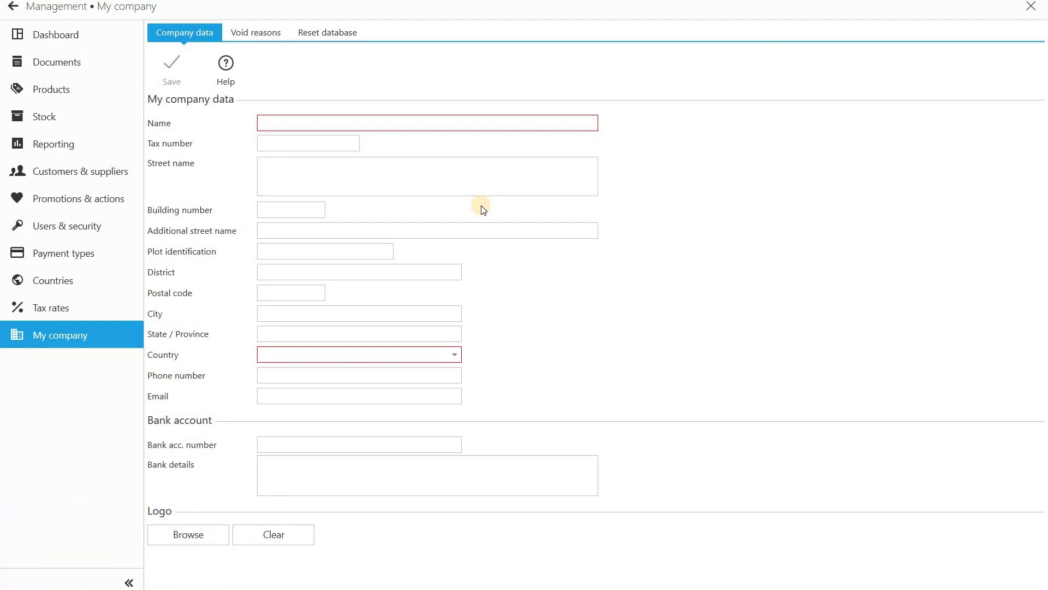
# Step: Enter Mini SuperMart as the company name and fill in the company's tax number
pyautogui.click(411, 117)
pyautogui.write('Mini SuperMart')
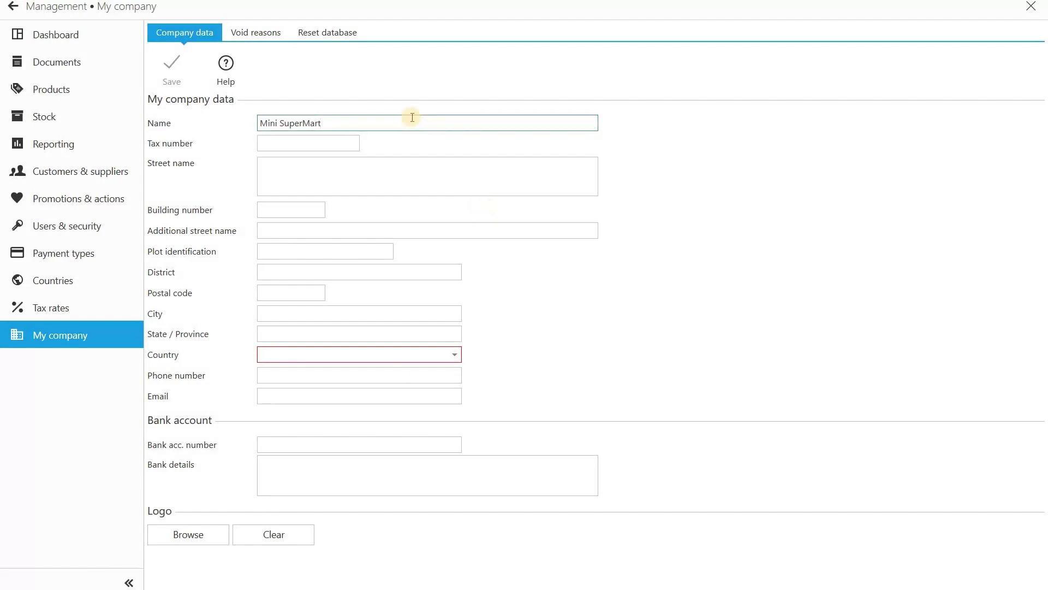
pyautogui.press('Tab')
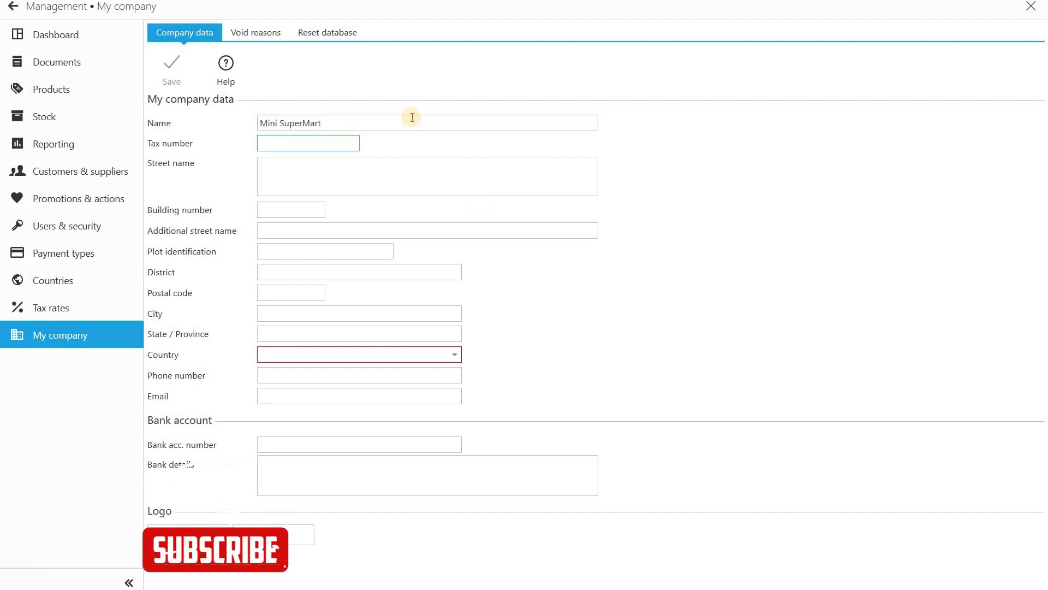
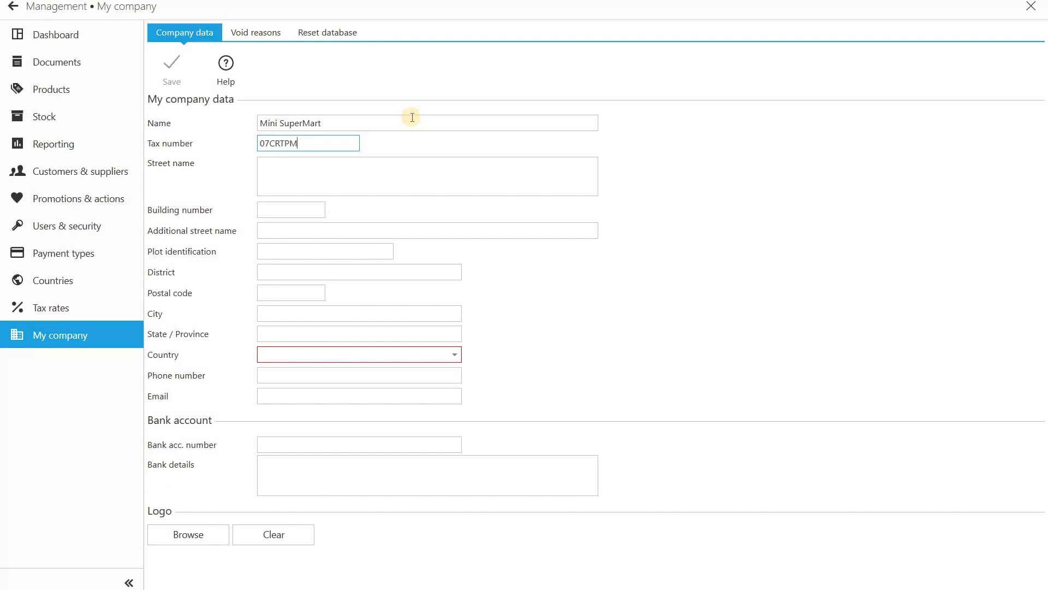
pyautogui.press('Tab')
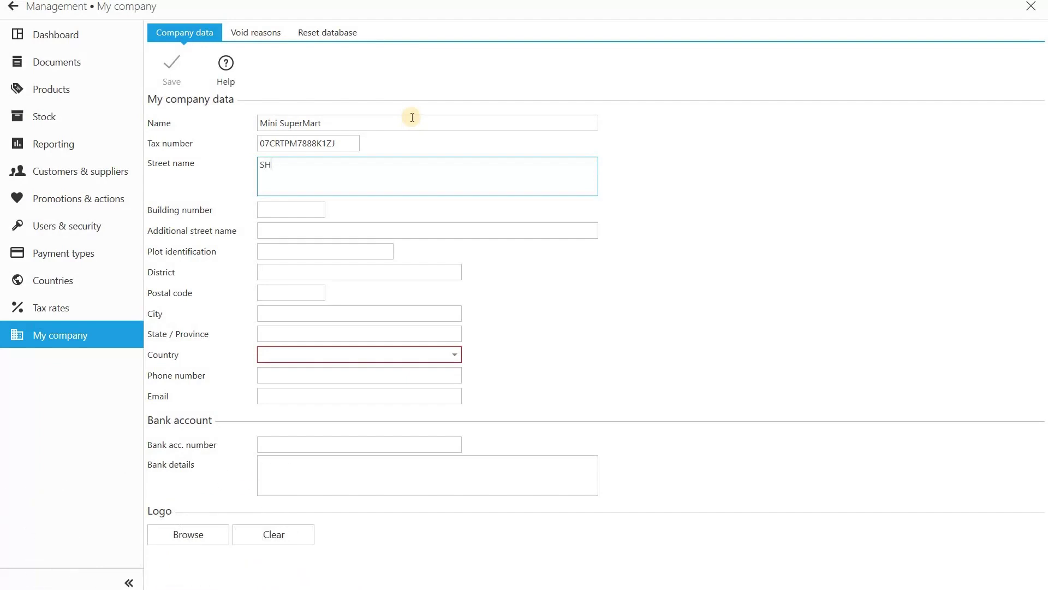
# Step: Enter the shop's street address, leaving building number, additional street and plot empty
pyautogui.click(292, 211)
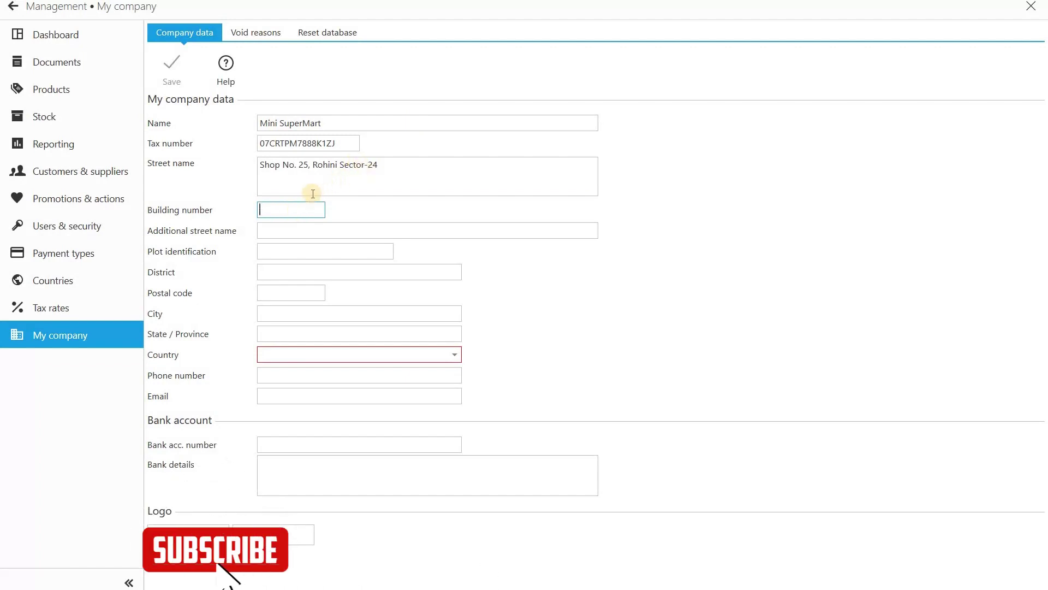
pyautogui.press('Tab')
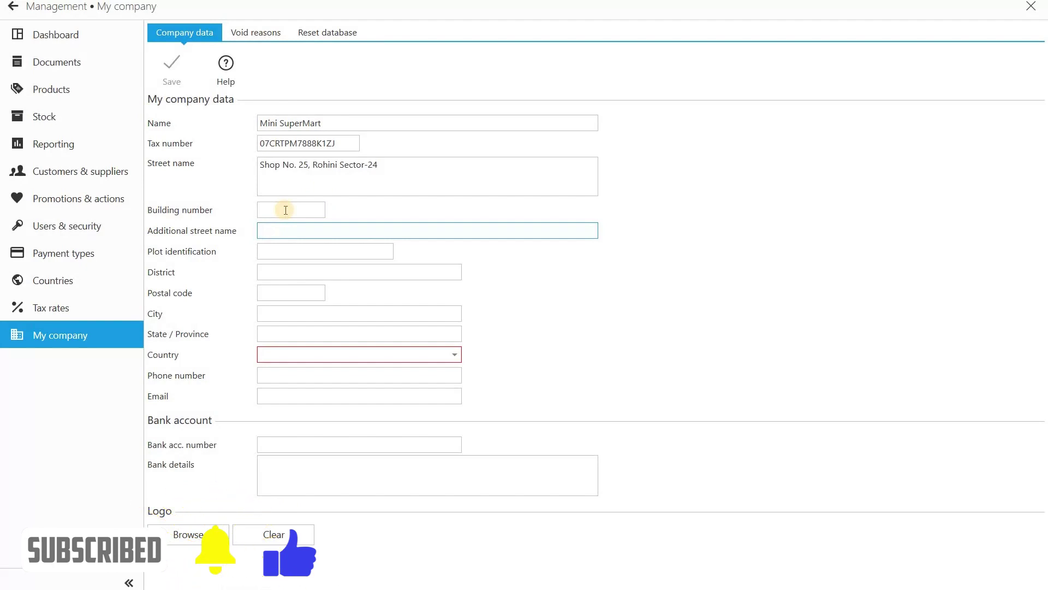
pyautogui.press('Tab')
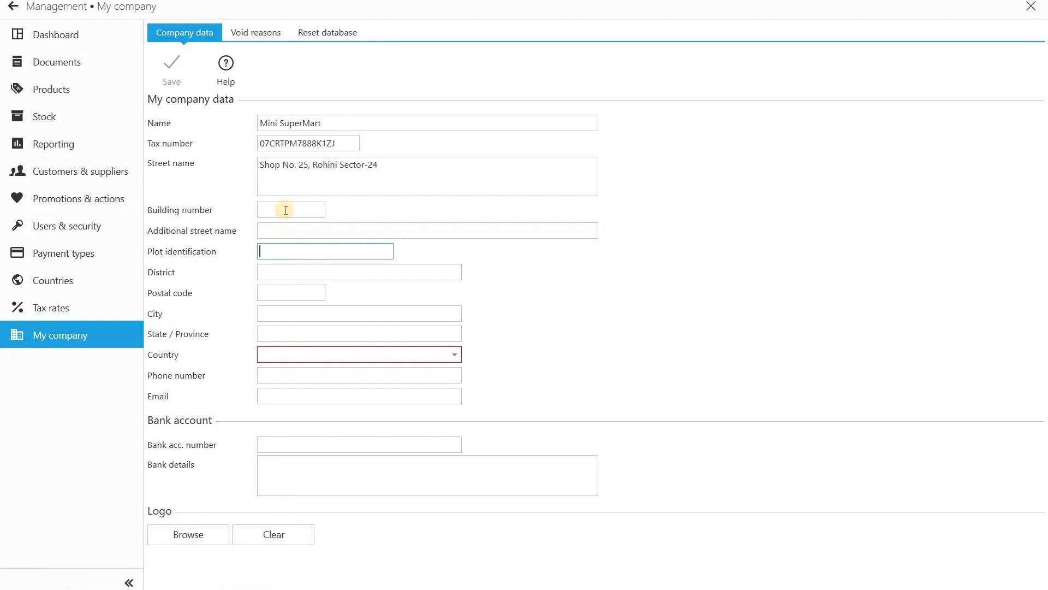
pyautogui.press('Tab')
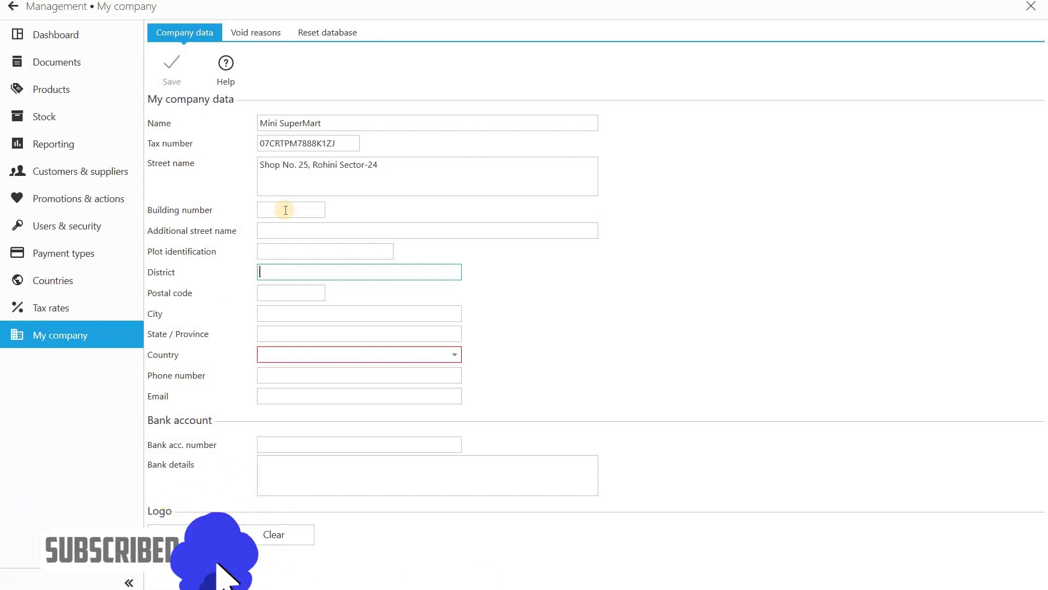
# Step: Fill in Delhi as district and state/province, plus the shop's postal code
pyautogui.write('Delhi')
pyautogui.press('Tab')
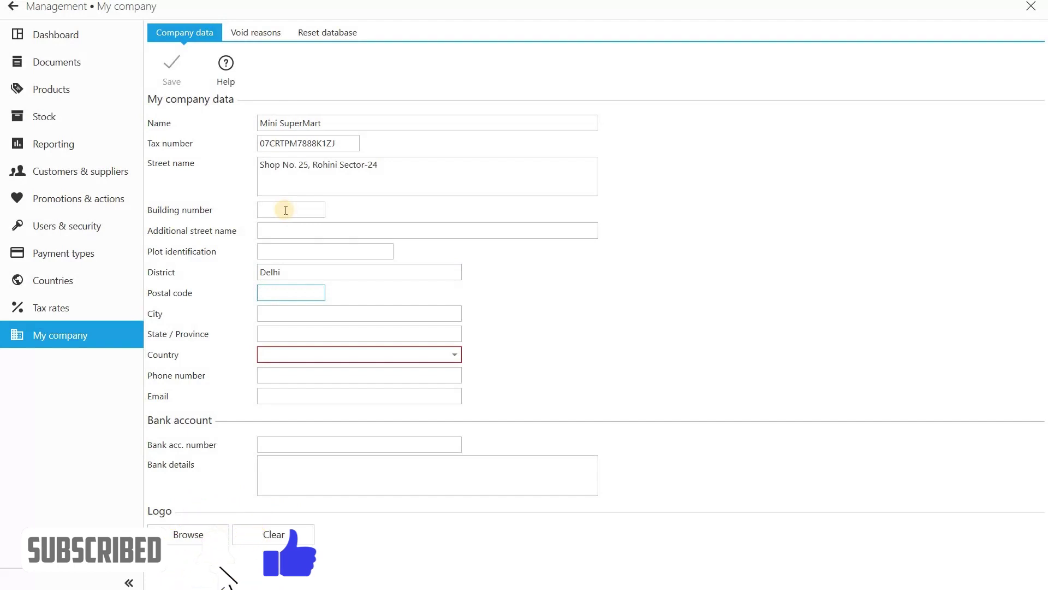
pyautogui.write('110085')
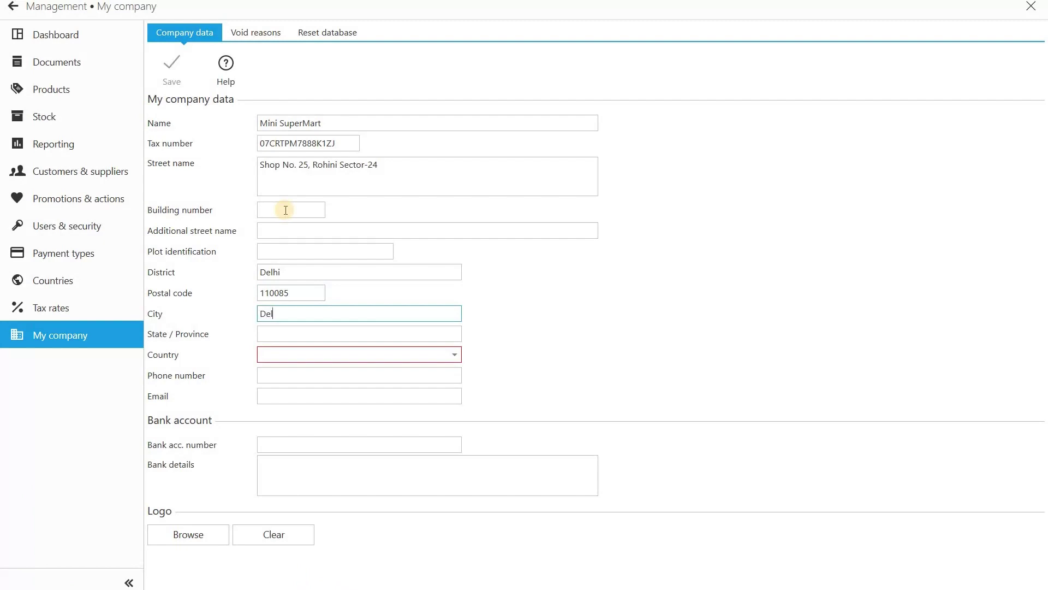
pyautogui.press('Tab')
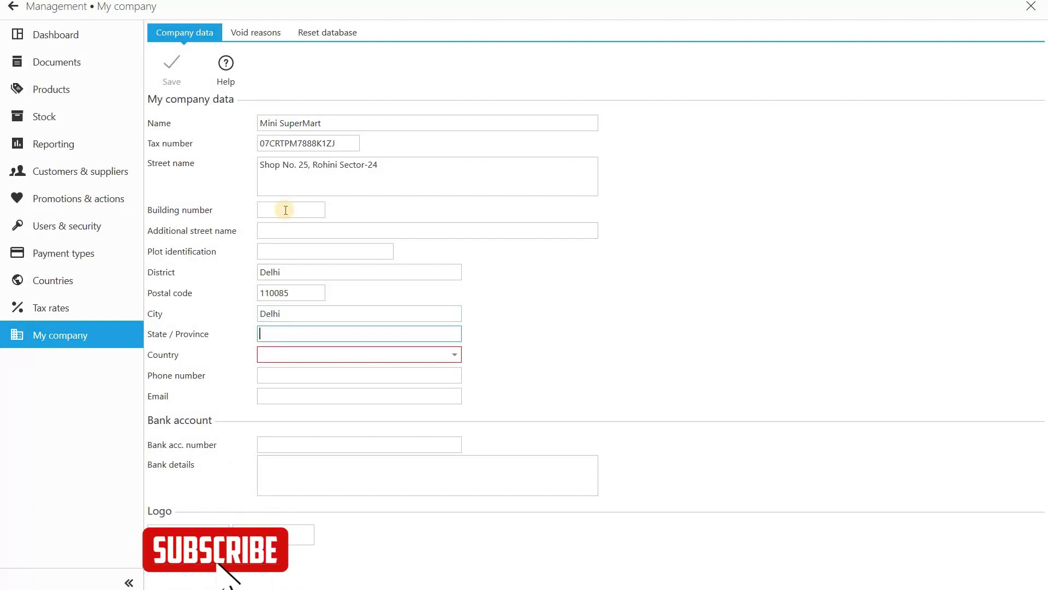
pyautogui.write('Delhi')
pyautogui.press('Tab')
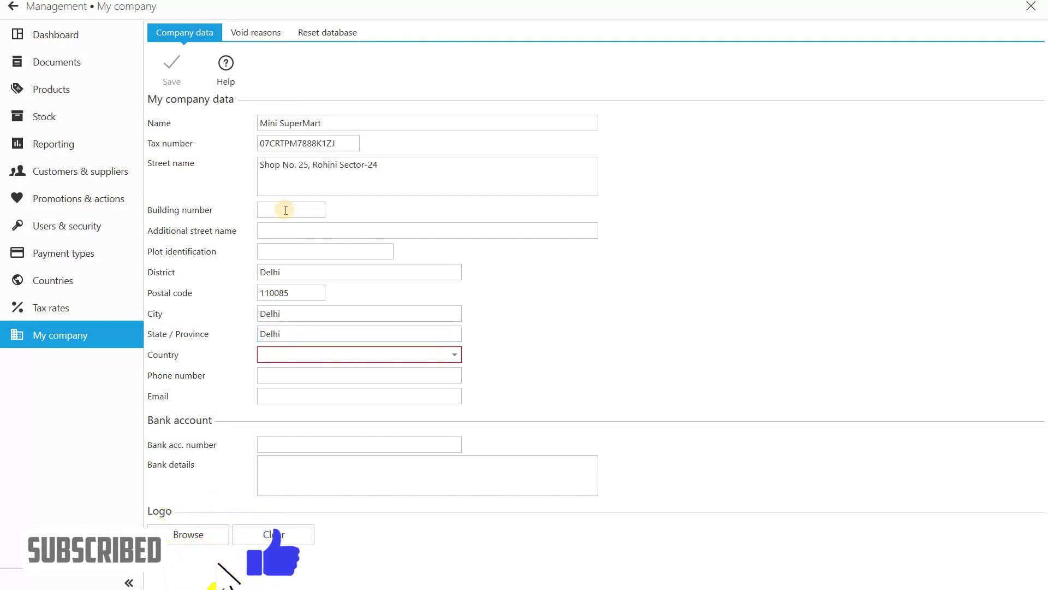
# Step: Set the company's country to India
pyautogui.click(426, 356)
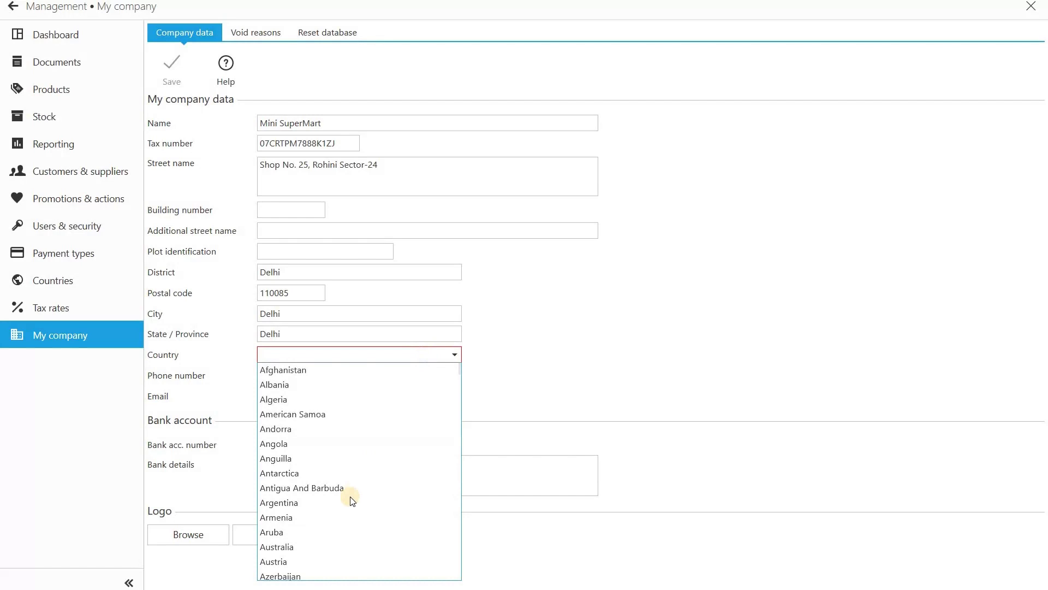
pyautogui.scroll(-20, 350, 496)
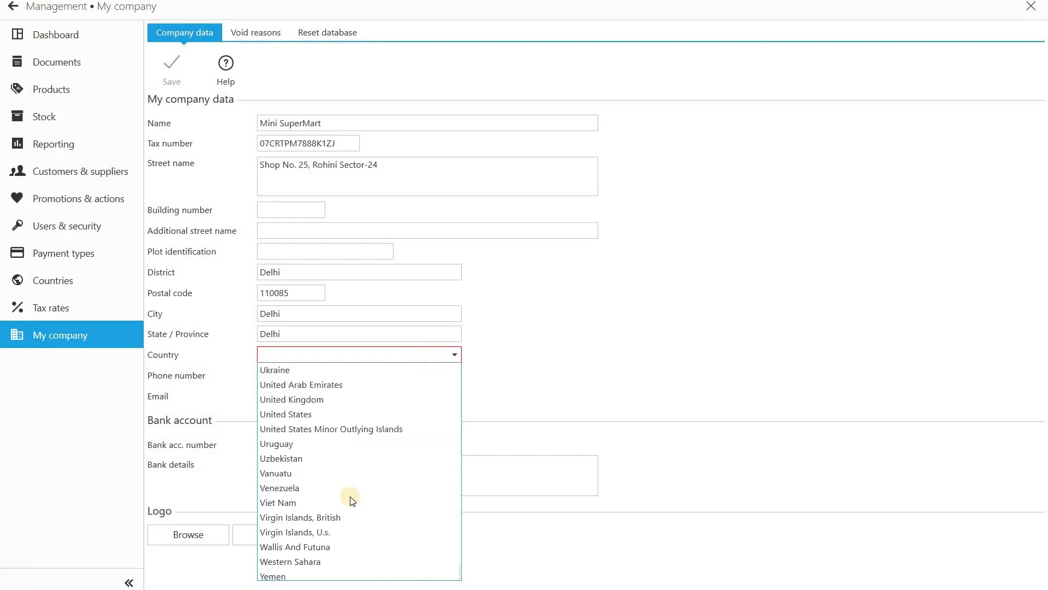
pyautogui.scroll(20, 350, 496)
pyautogui.click(349, 497)
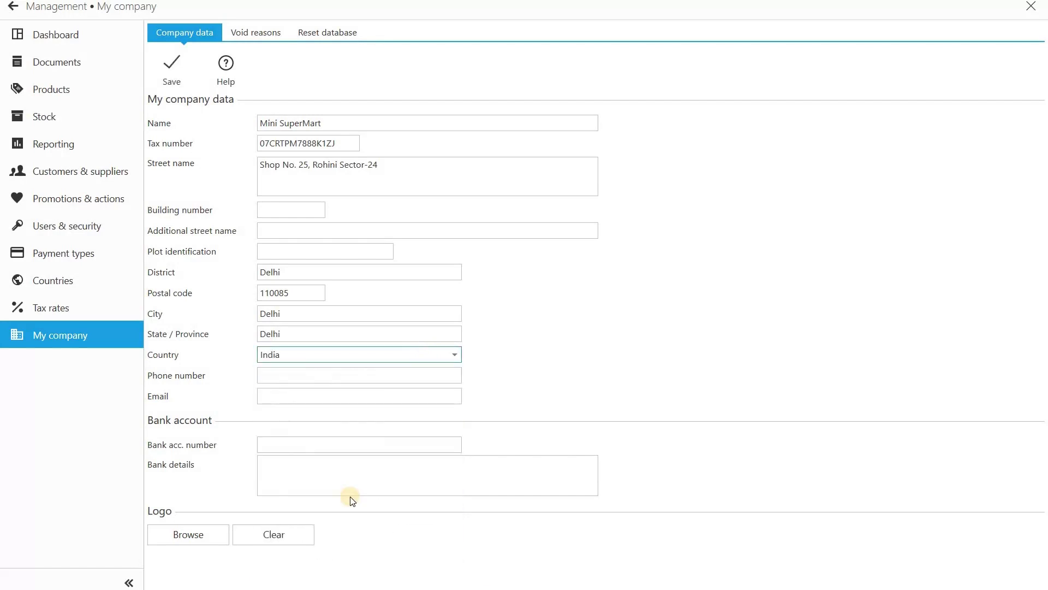
# Step: Enter the company phone number, leaving email and bank fields empty
pyautogui.press('Tab')
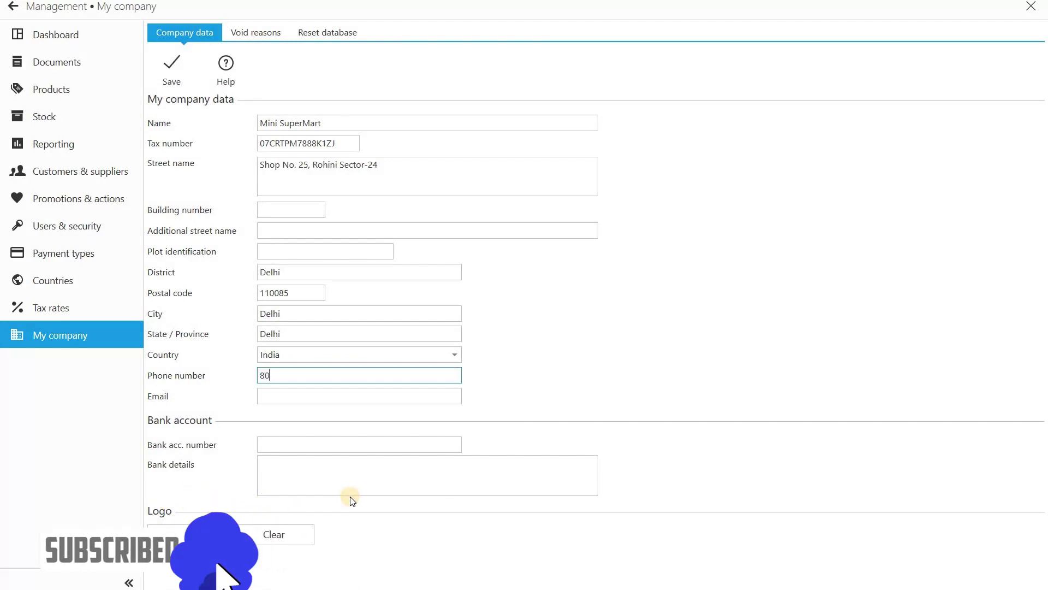
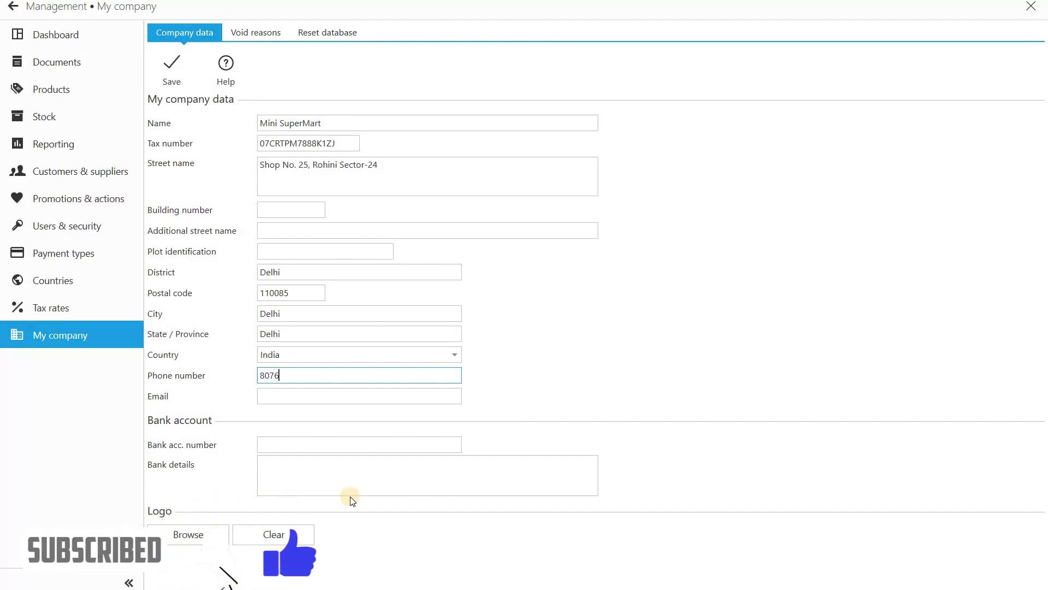
pyautogui.press('Tab')
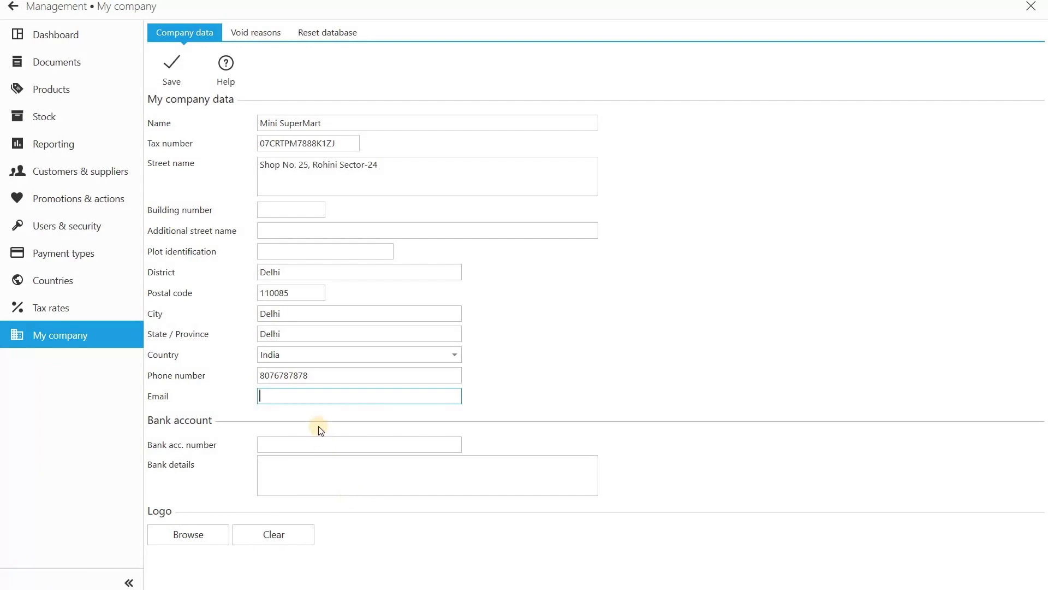
pyautogui.click(288, 445)
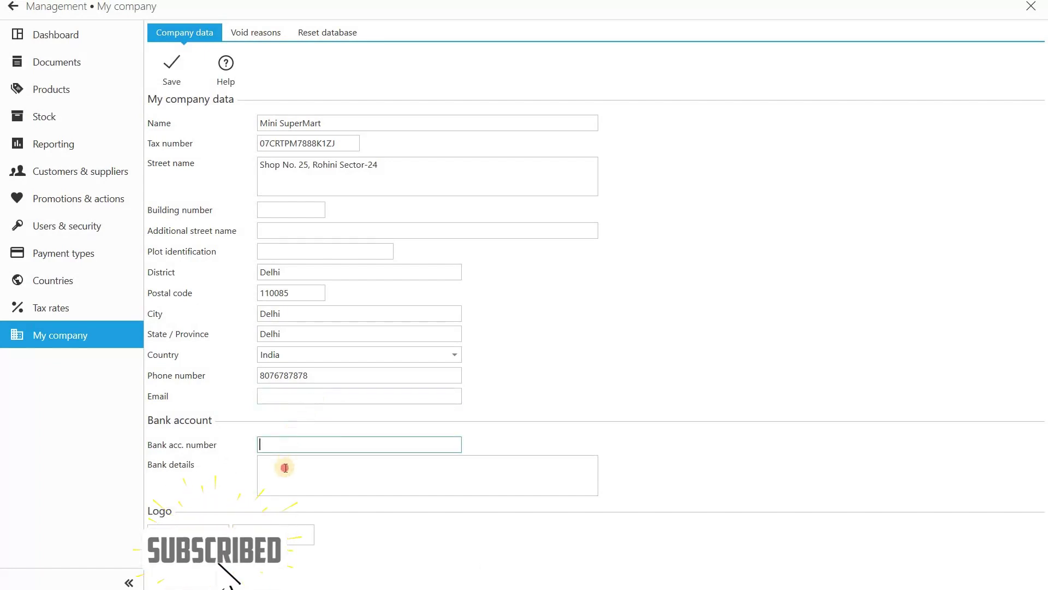
pyautogui.click(286, 468)
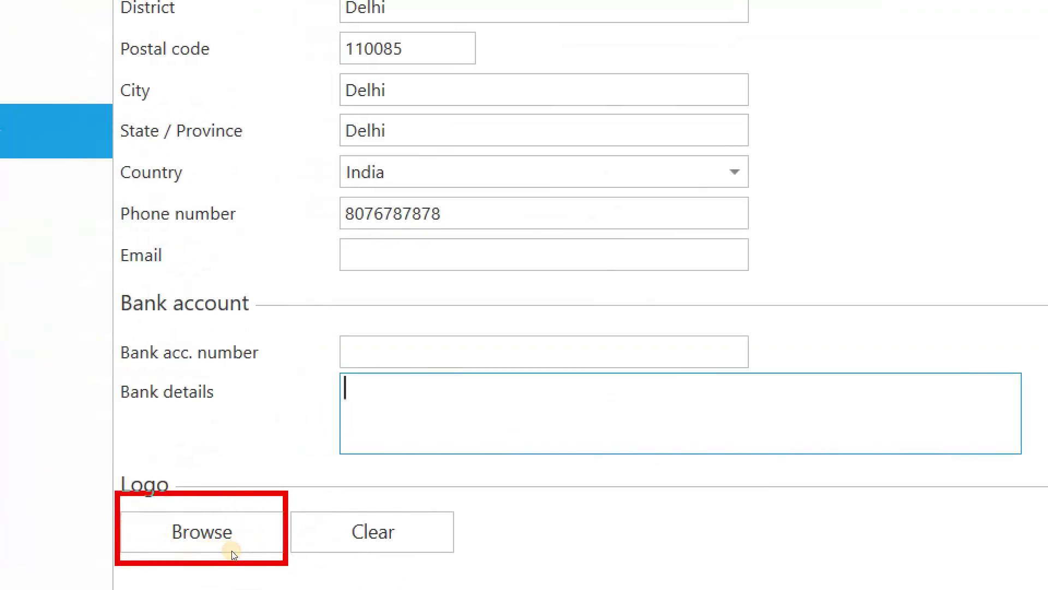
# Step: Load 'Accounting Software Solutions (1)' from Downloads as the company logo
pyautogui.click(204, 534)
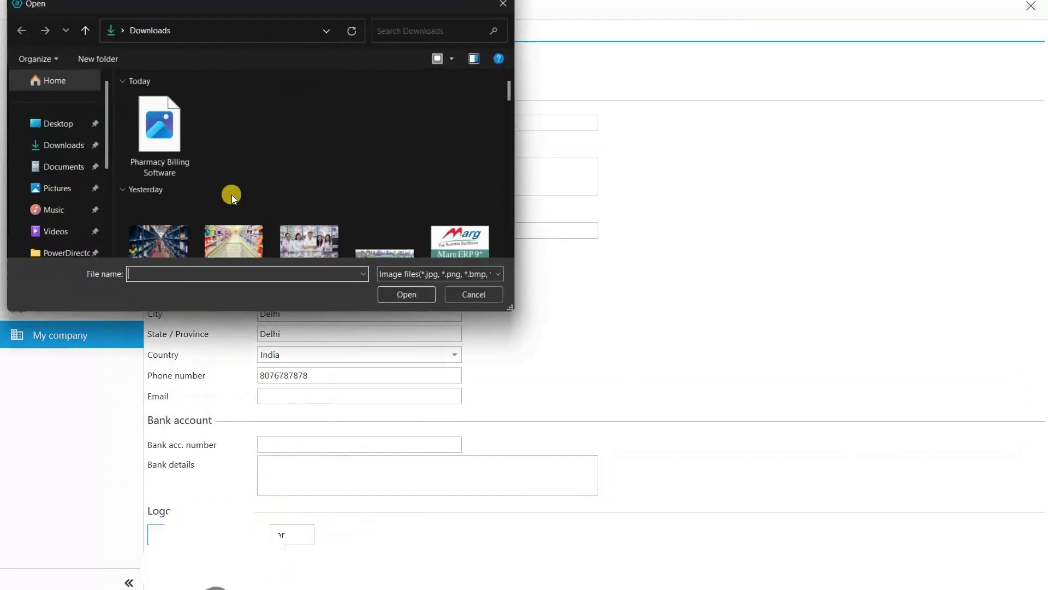
pyautogui.scroll(-2, 365, 204)
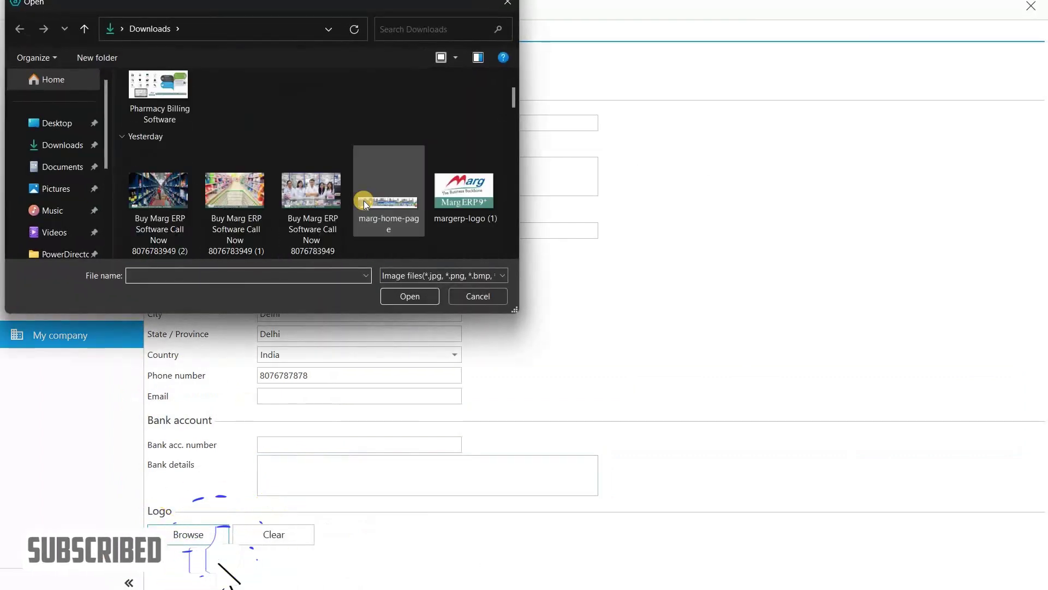
pyautogui.scroll(-2, 309, 205)
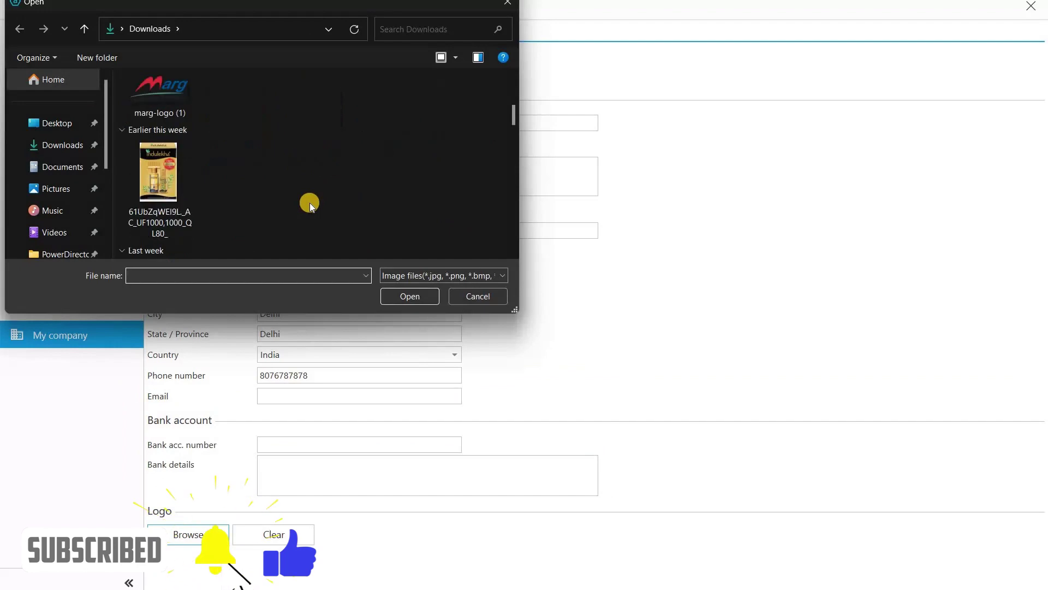
pyautogui.scroll(4, 310, 205)
pyautogui.click(463, 92)
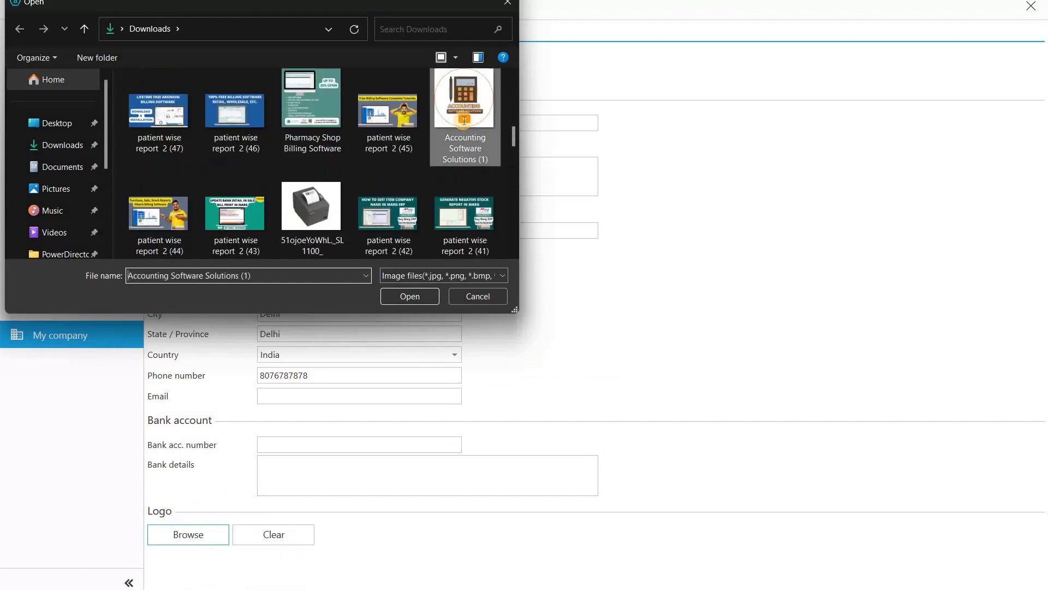
pyautogui.click(409, 296)
pyautogui.scroll(-5, 390, 316)
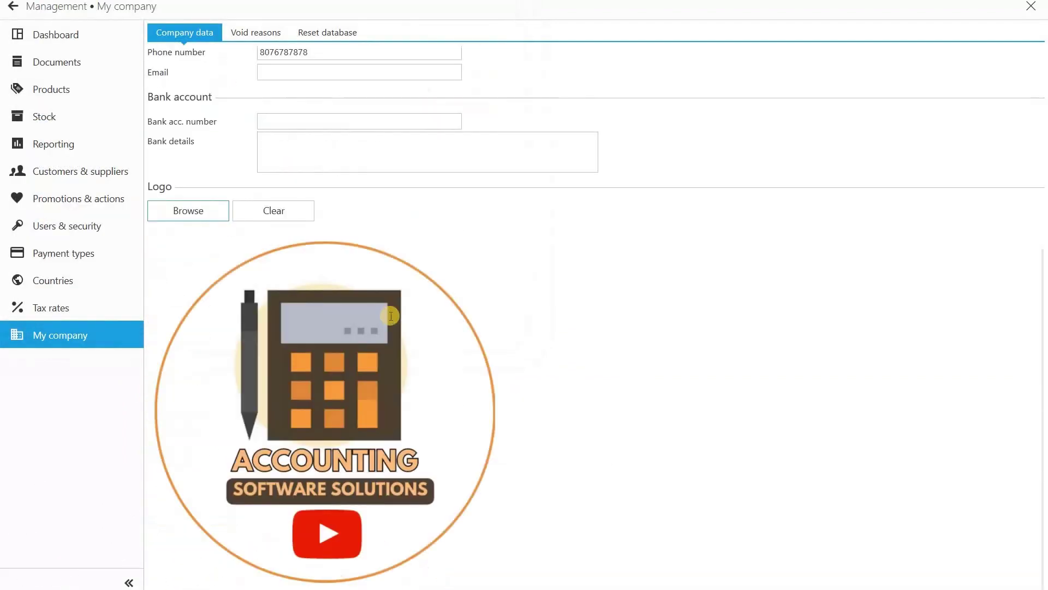
pyautogui.scroll(5, 241, 110)
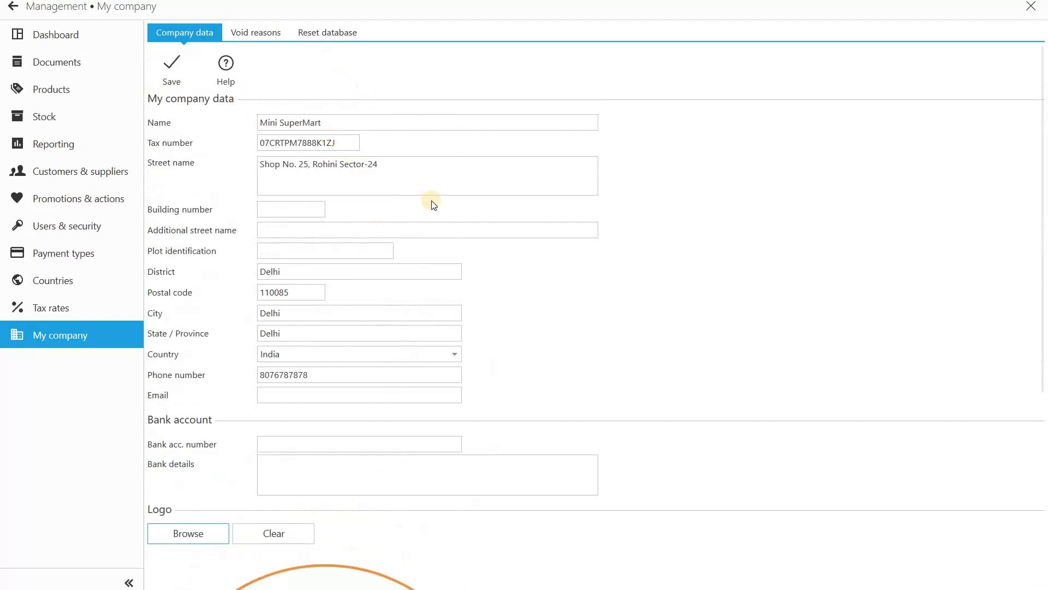
pyautogui.scroll(-5, 433, 204)
pyautogui.scroll(1, 299, 79)
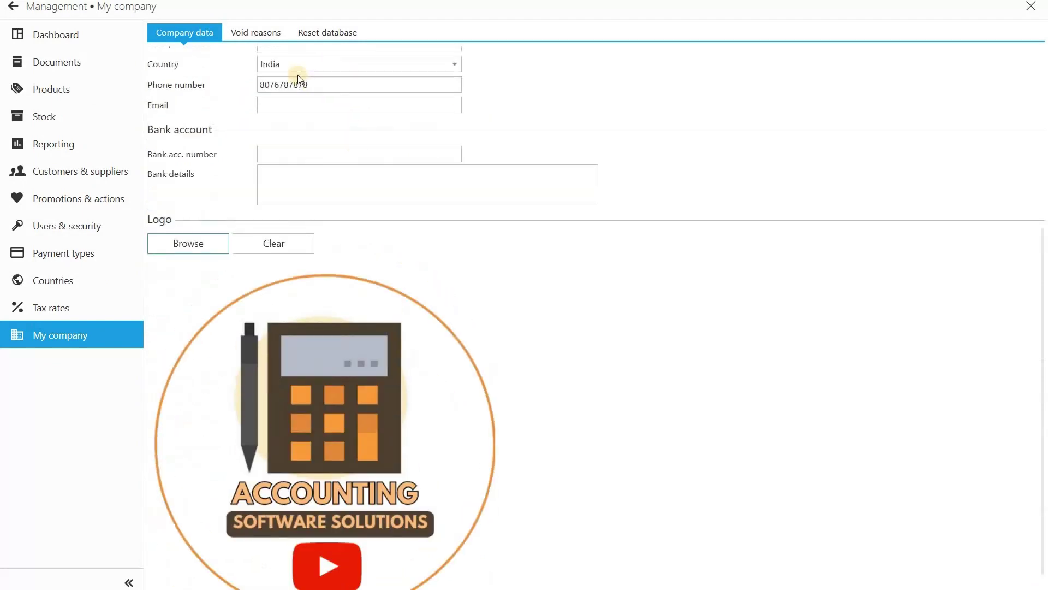
pyautogui.click(253, 32)
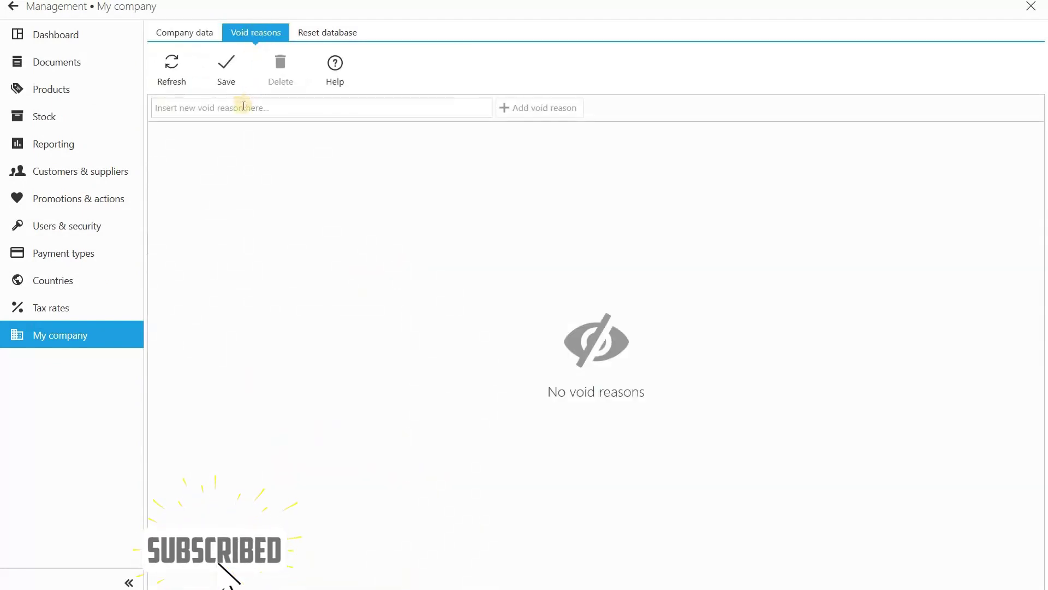
pyautogui.click(240, 110)
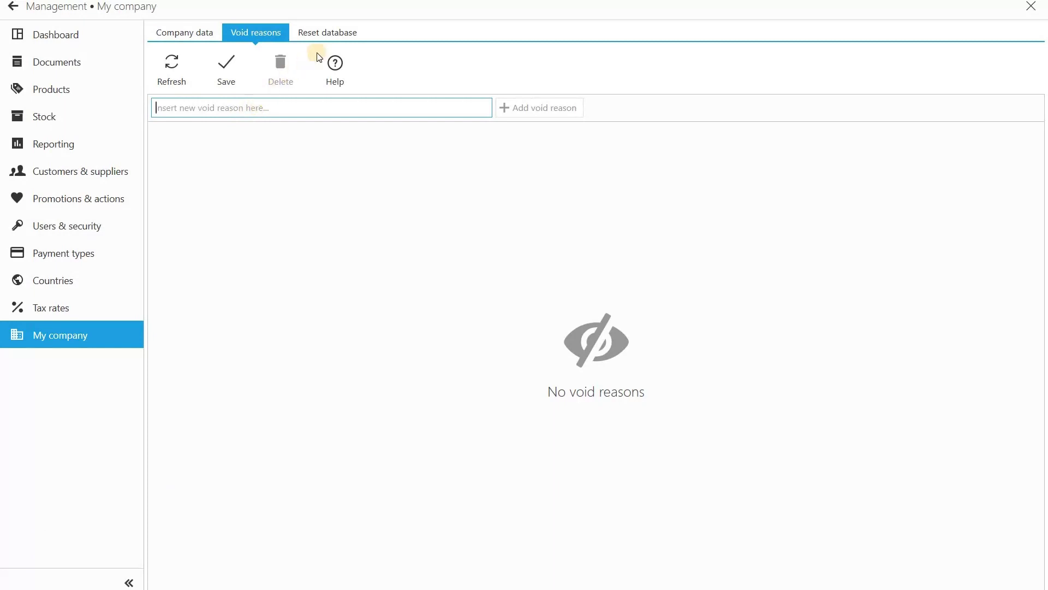
pyautogui.click(341, 32)
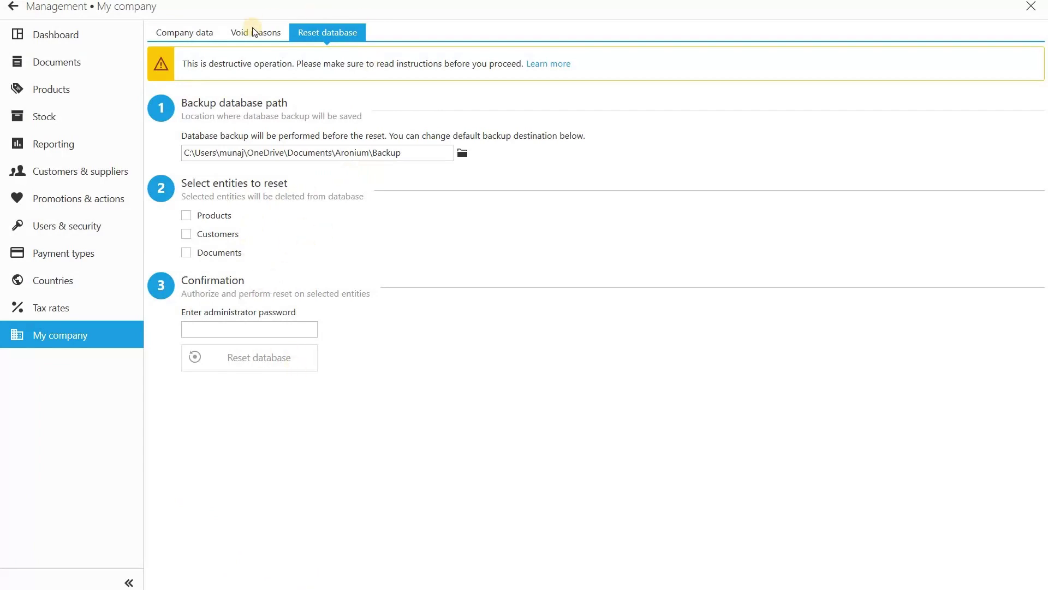
pyautogui.click(201, 31)
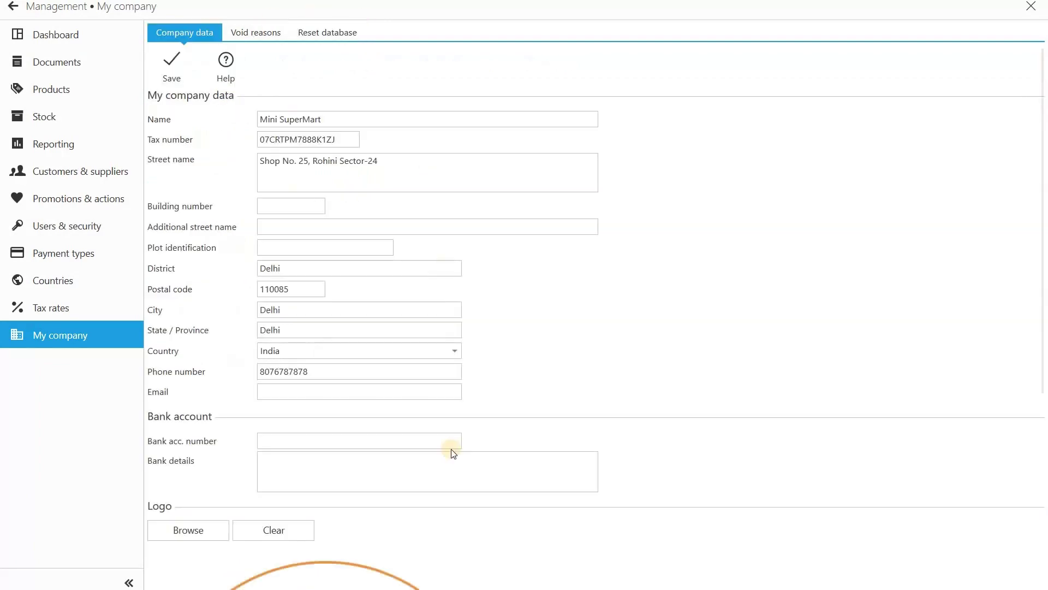
# Step: Save Mini SuperMart's company details and logo
pyautogui.scroll(-3, 451, 453)
pyautogui.scroll(3, 253, 211)
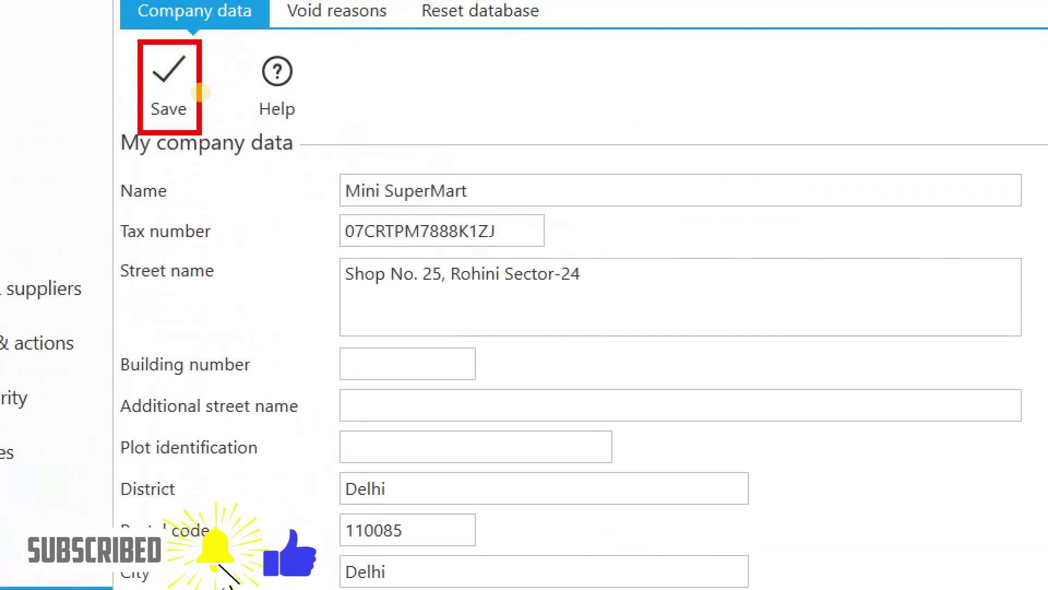
pyautogui.click(186, 88)
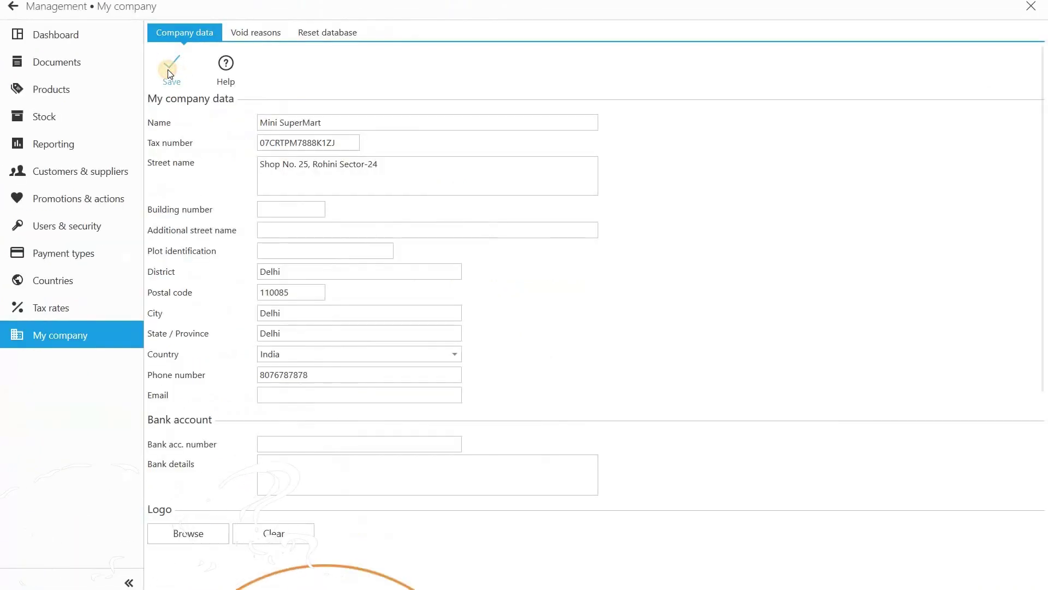